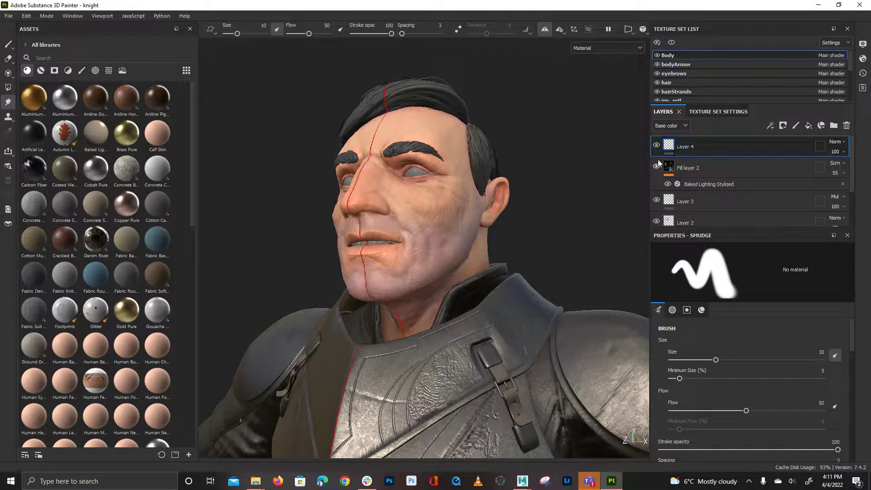
Switch the shader in Shader Settings to pbr-metal-rough-with-alpha-test.
left_click(863, 59)
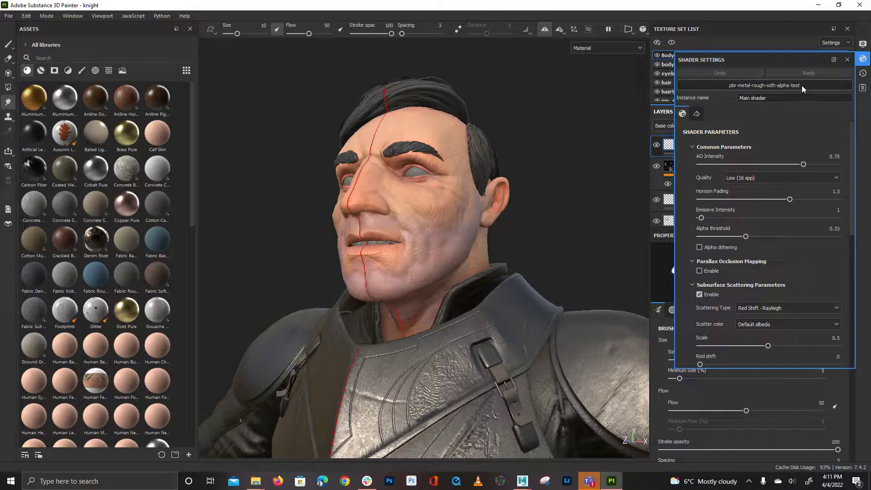
left_click(776, 85)
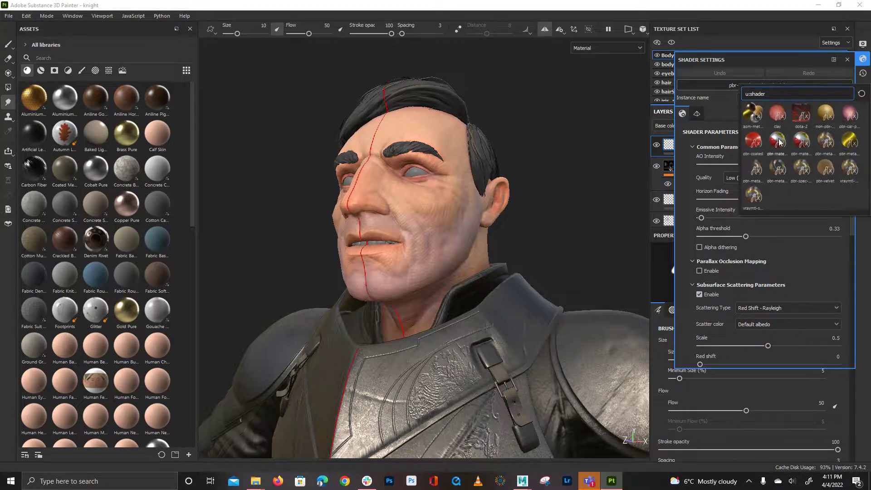
mouse_move(778, 171)
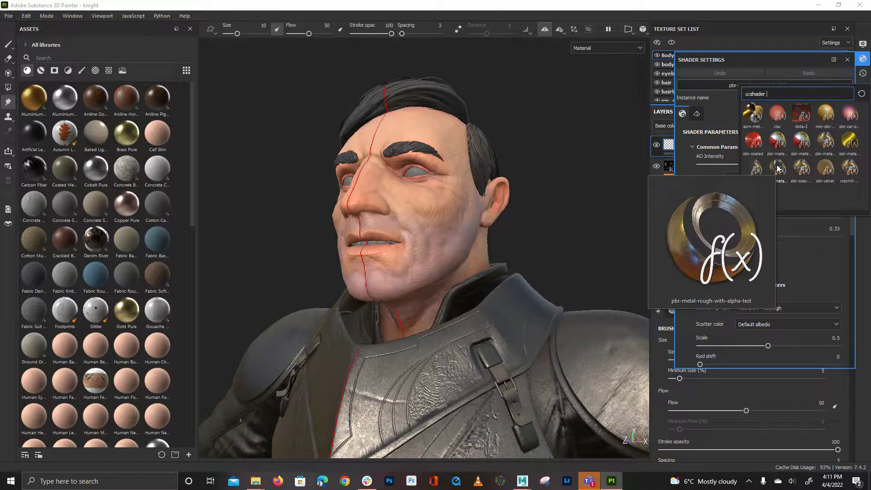
left_click(748, 63)
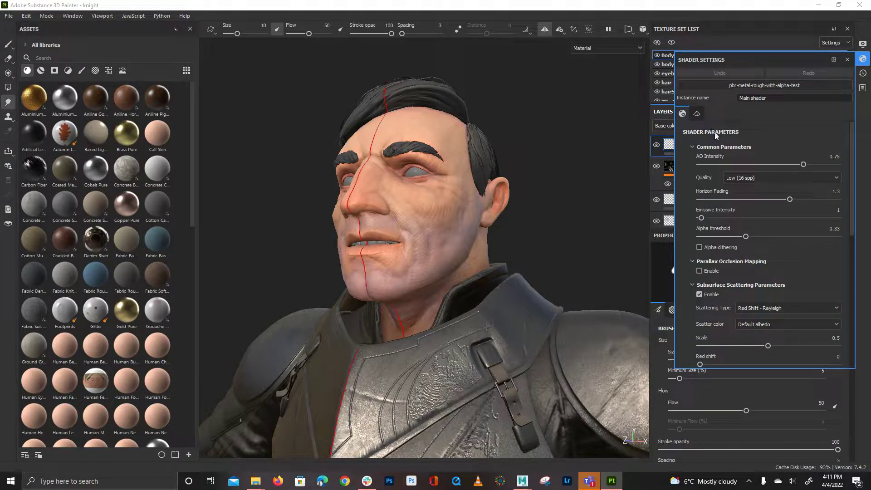
Ensure subsurface scattering is enabled on the shader (Red Shift - Rayleigh, scale 0.5).
scroll(726, 163, "down", 3)
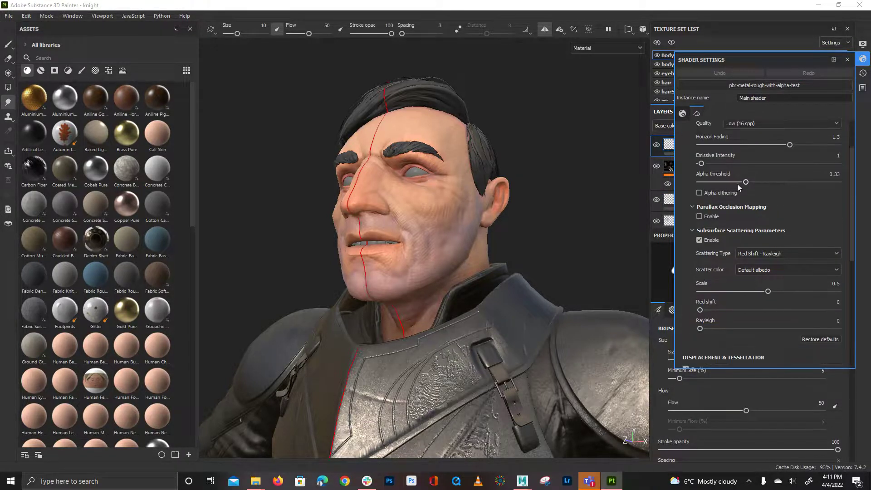
left_click(699, 241)
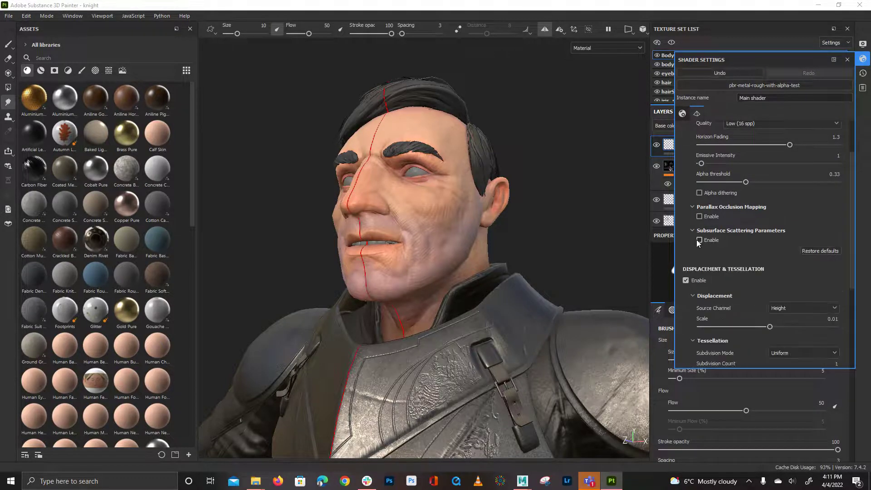
left_click(700, 240)
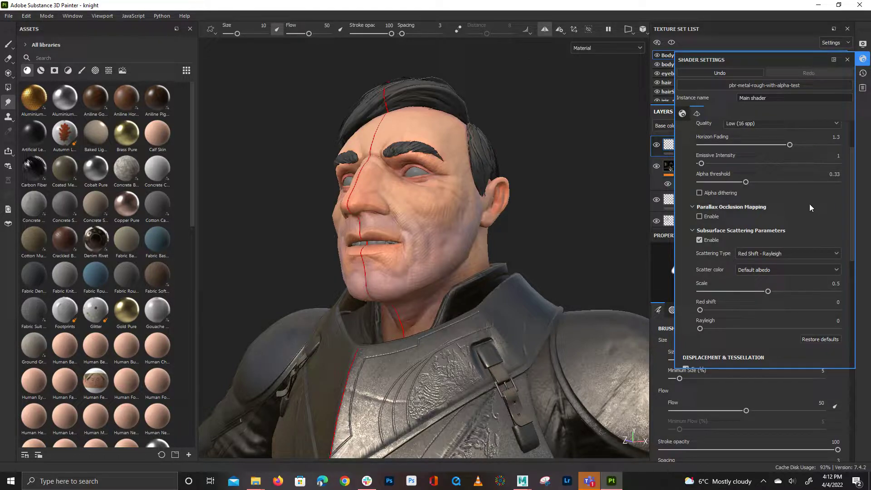
scroll(799, 211, "down", 4)
scroll(785, 251, "up", 5)
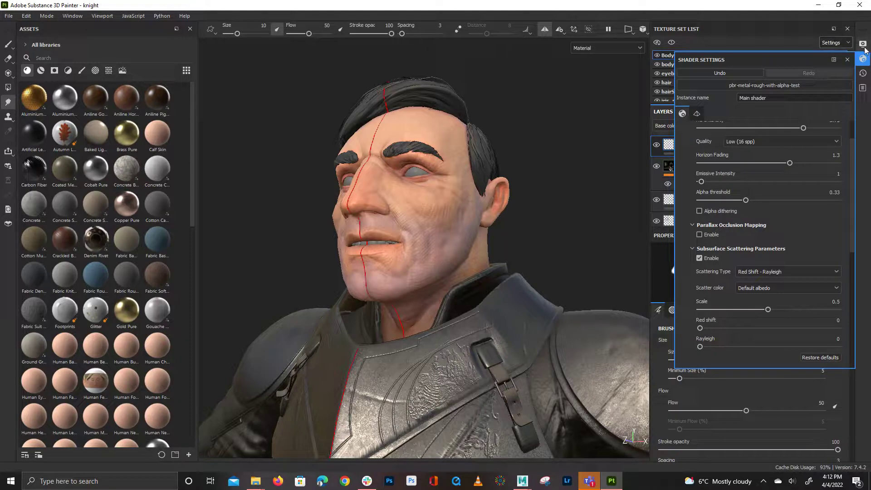
left_click(863, 45)
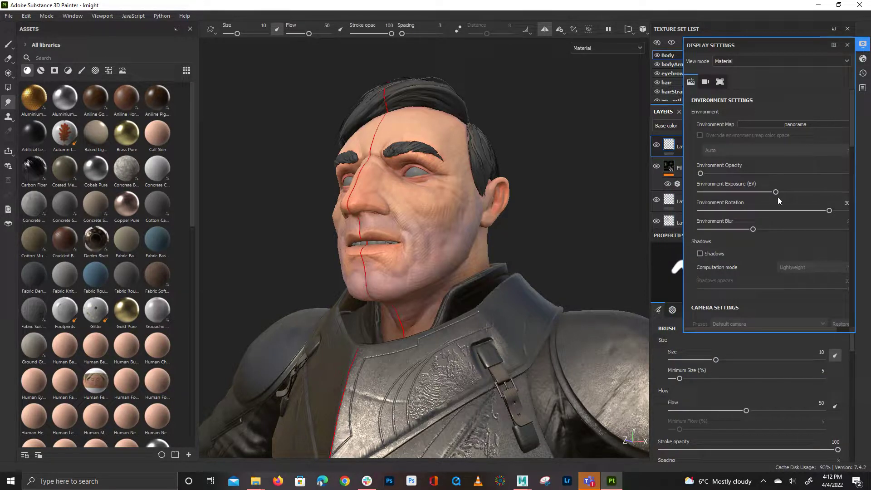
Check Activate Subsurface Scattering in Display Settings, then bring up the Body texture set settings.
scroll(737, 199, "down", 4)
scroll(768, 171, "down", 7)
scroll(769, 193, "down", 1)
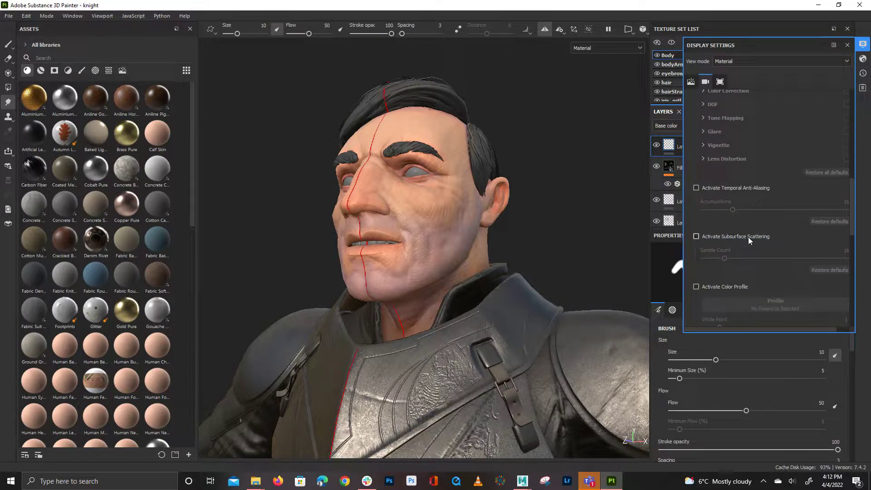
left_click(696, 236)
left_click(847, 45)
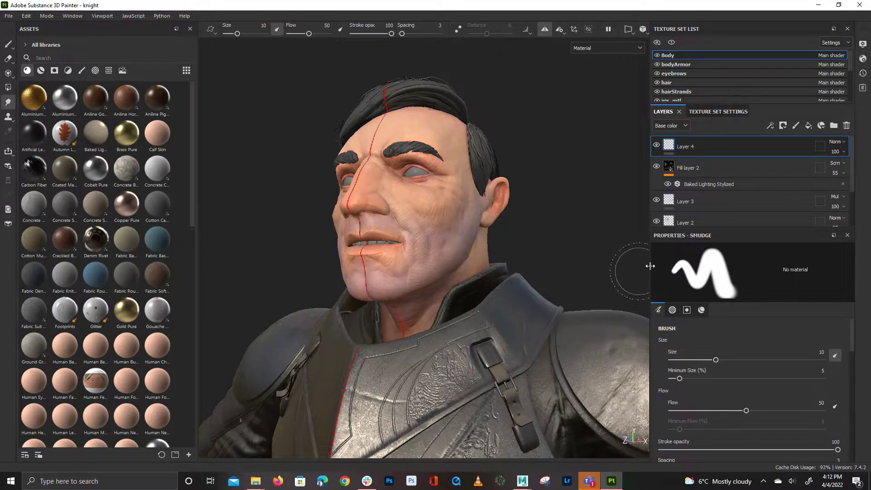
left_click(720, 112)
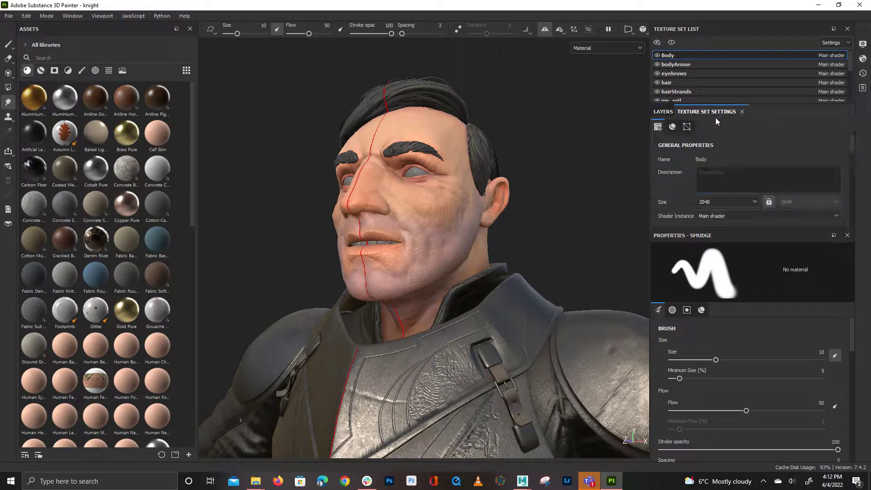
Add a Scattering channel to the Body texture set, then go back to the Layers panel.
scroll(755, 164, "down", 5)
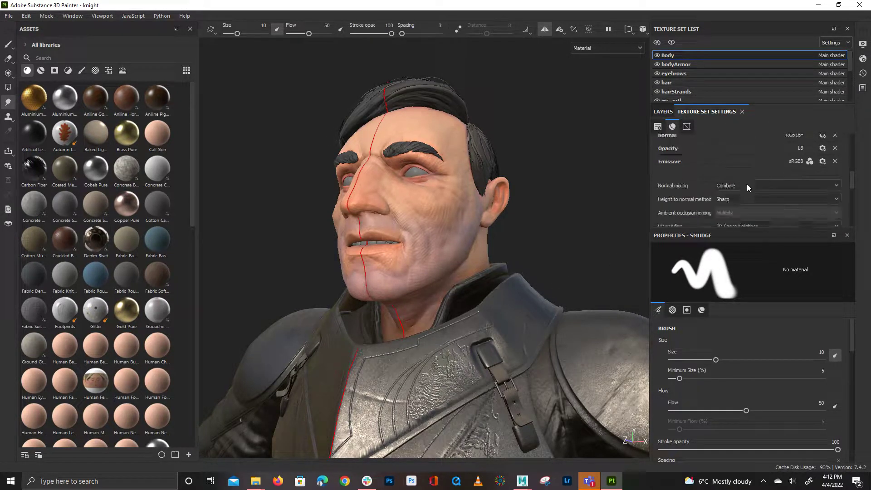
scroll(746, 183, "down", 2)
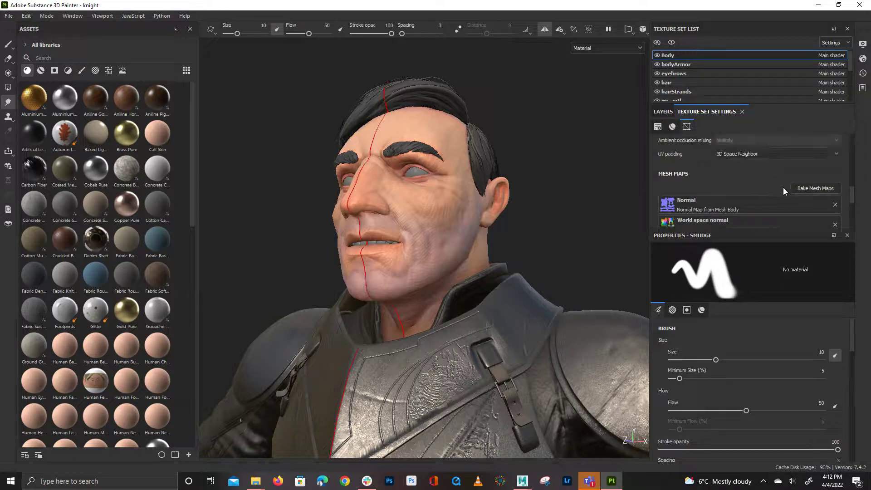
scroll(789, 181, "up", 2)
scroll(791, 184, "down", 5)
scroll(789, 198, "up", 10)
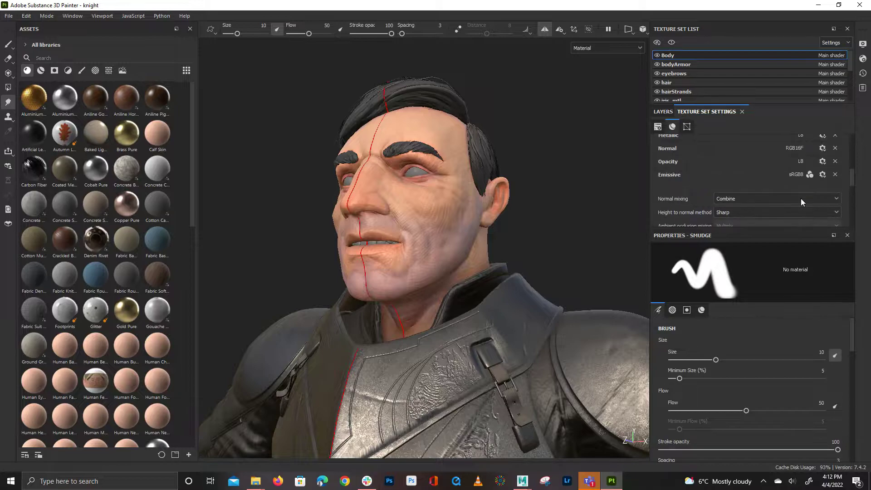
scroll(749, 173, "down", 4)
scroll(747, 172, "up", 4)
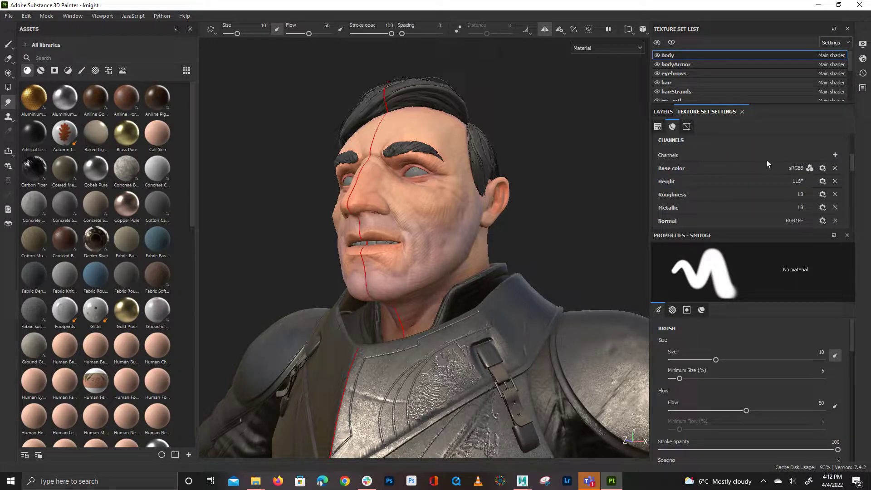
left_click(834, 154)
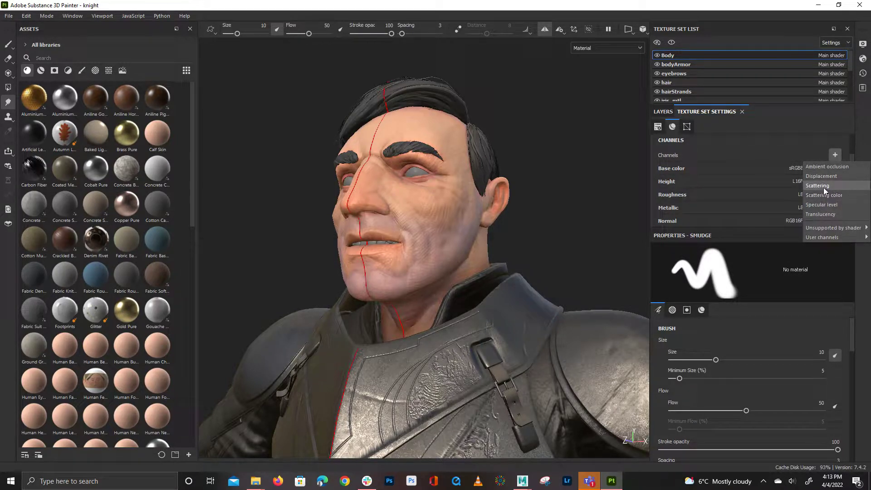
left_click(823, 186)
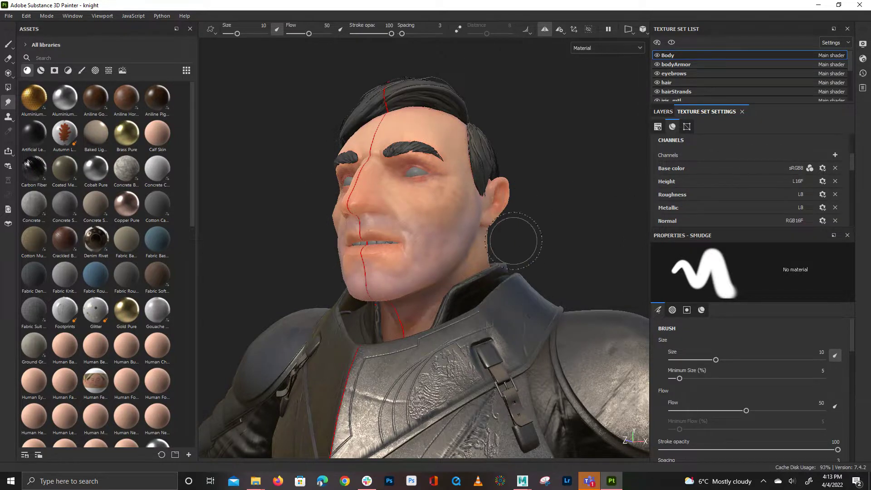
left_click(663, 111)
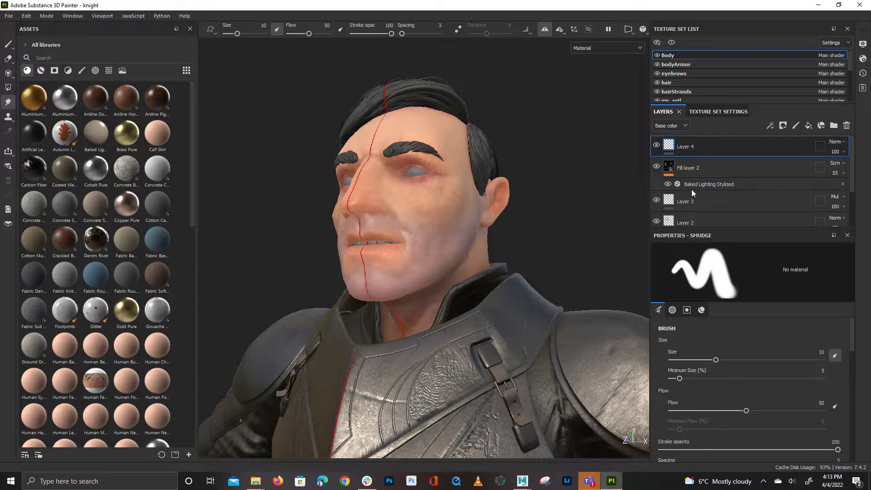
Disable base color, height, roughness, metallic, emissive and opacity on Fill layer 3.
scroll(731, 400, "down", 6)
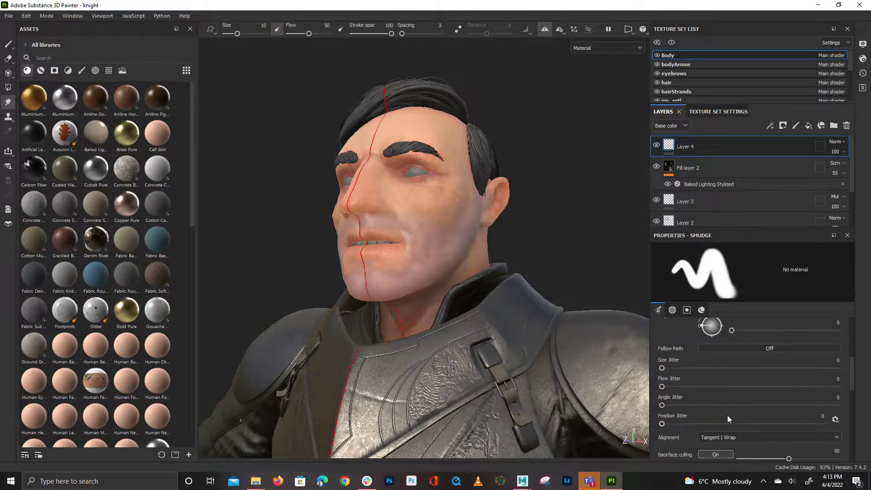
scroll(731, 418, "down", 5)
scroll(736, 416, "up", 5)
scroll(730, 388, "up", 3)
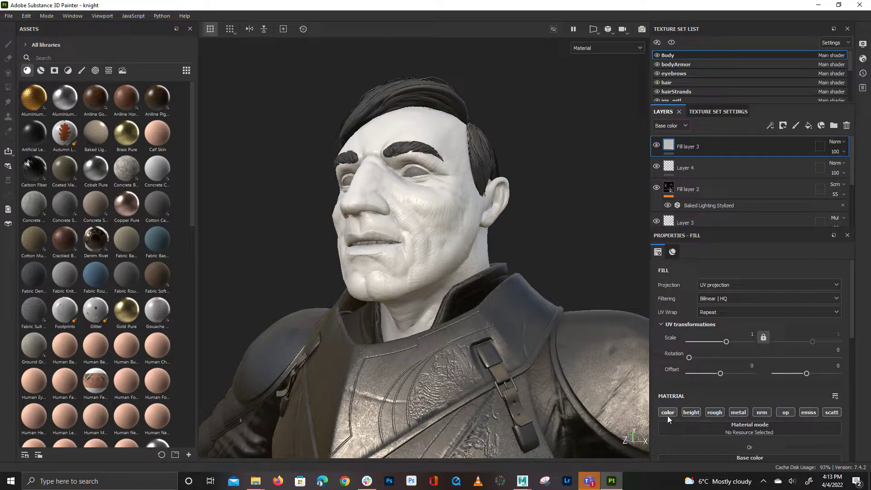
left_click(668, 412)
left_click(691, 412)
left_click(714, 412)
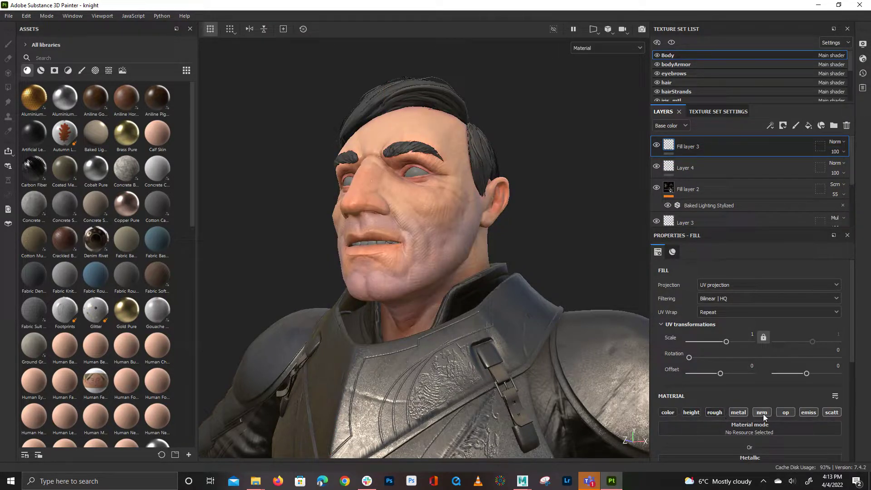
left_click(732, 412)
left_click(809, 412)
left_click(784, 413)
Set Fill layer 3's scattering to 0.0782 and add a new paint layer, Layer 5.
scroll(780, 419, "down", 2)
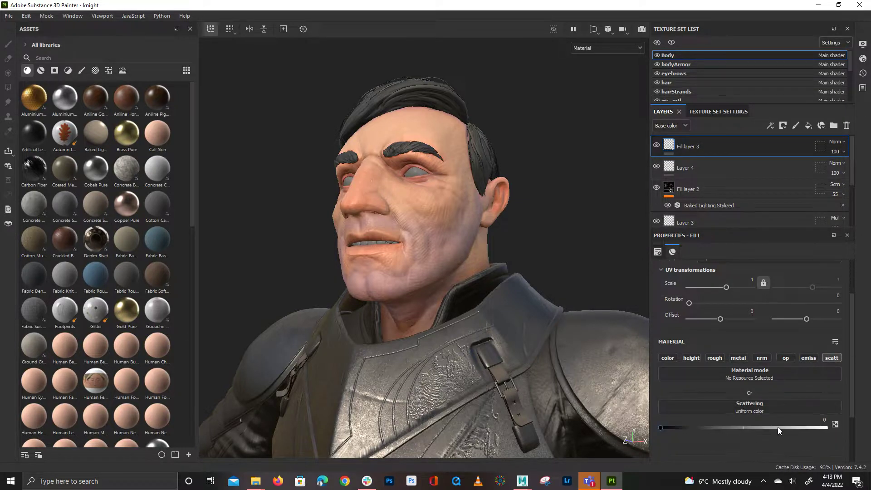
scroll(684, 397, "down", 1)
mouse_move(662, 391)
left_mouse_down()
mouse_move(805, 391)
mouse_move(654, 408)
left_mouse_up()
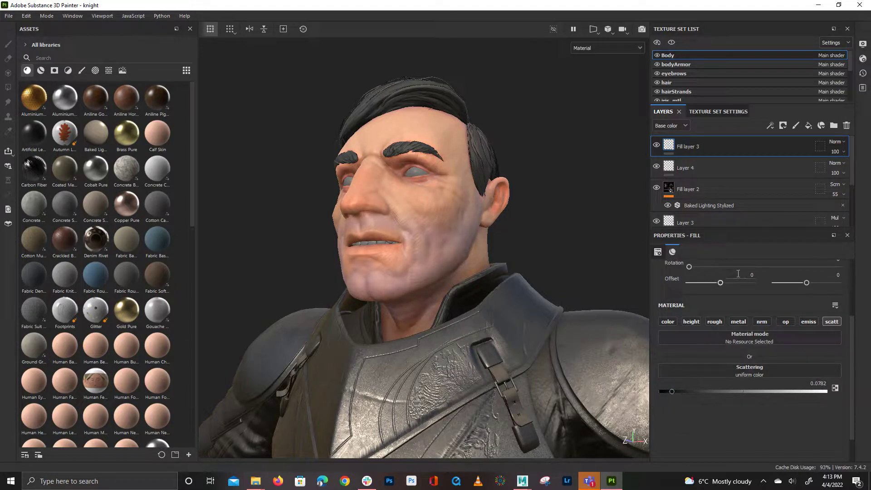
left_click(795, 126)
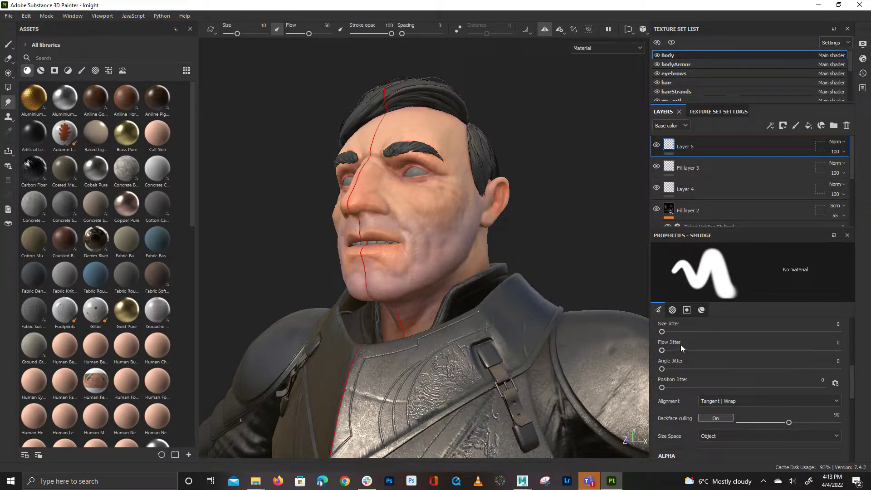
Switch to the paint brush and turn off its color, height, rough, metal and nrm channels.
scroll(720, 411, "down", 6)
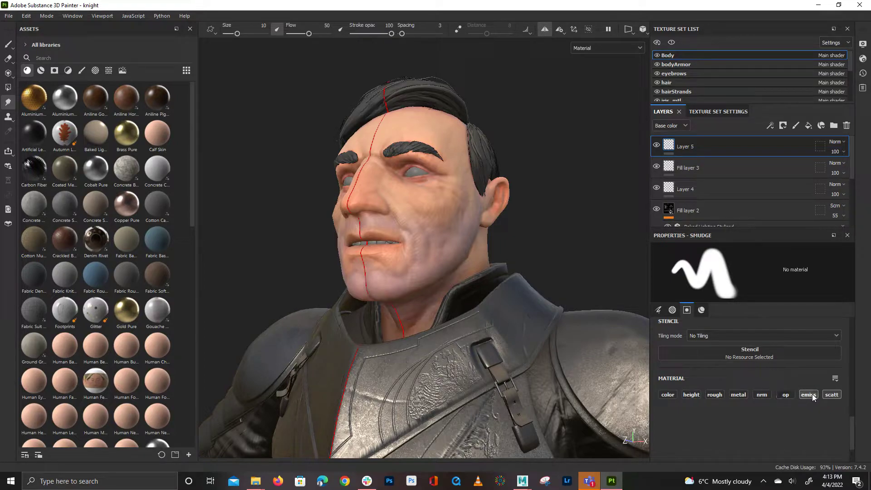
scroll(778, 427, "up", 3)
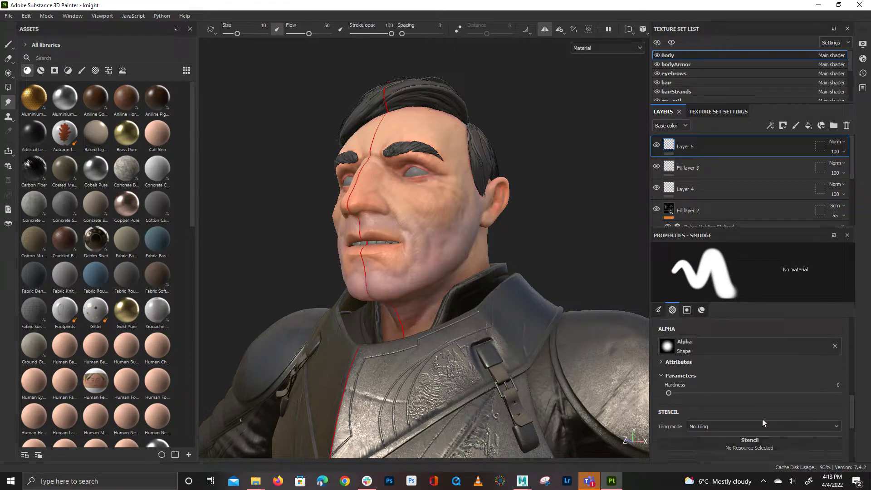
scroll(757, 424, "down", 3)
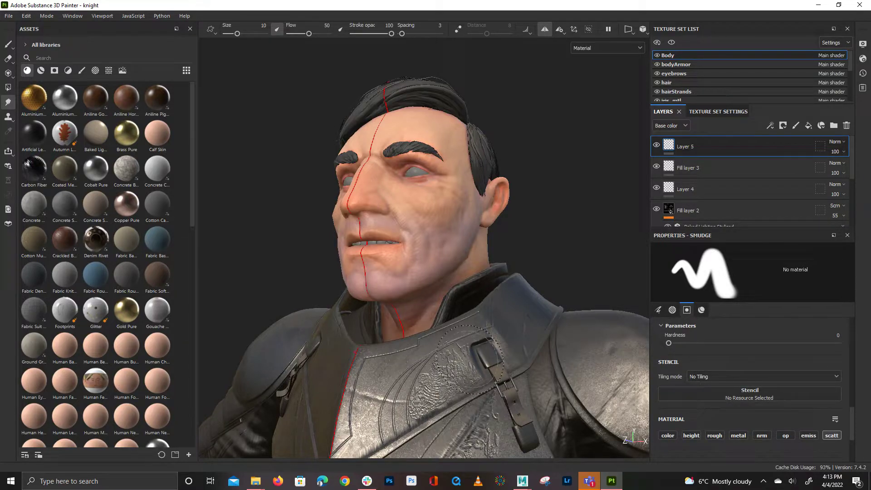
key("1")
scroll(747, 427, "down", 3)
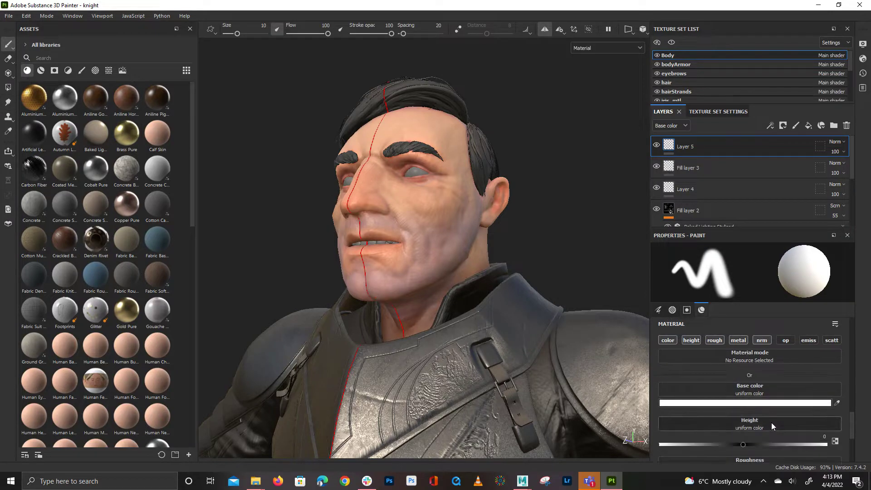
left_click(667, 341)
left_click(690, 341)
left_click(713, 341)
left_click(743, 344)
left_click(765, 345)
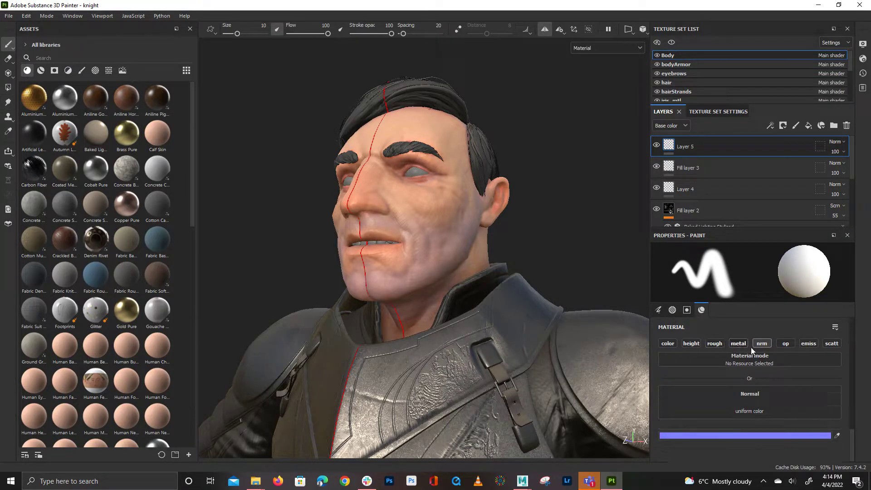
Enable the brush's scatt channel and set its Scattering value to 0.5606.
left_click(828, 345)
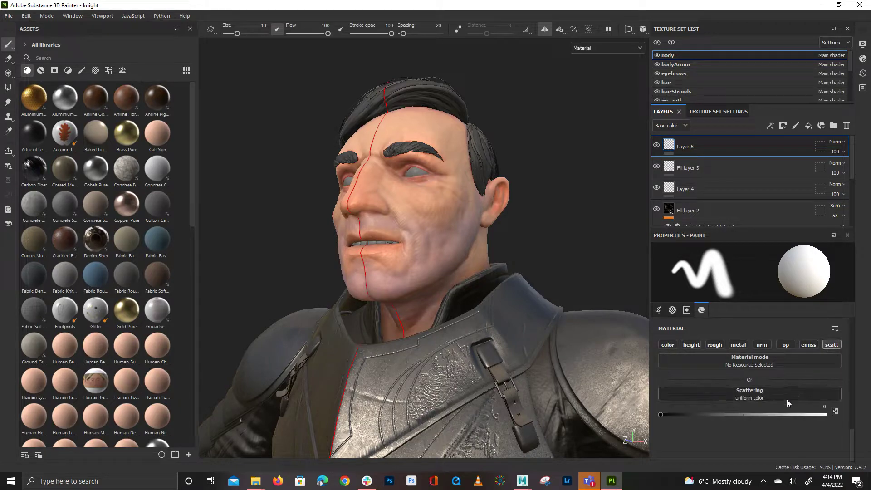
left_click(755, 413)
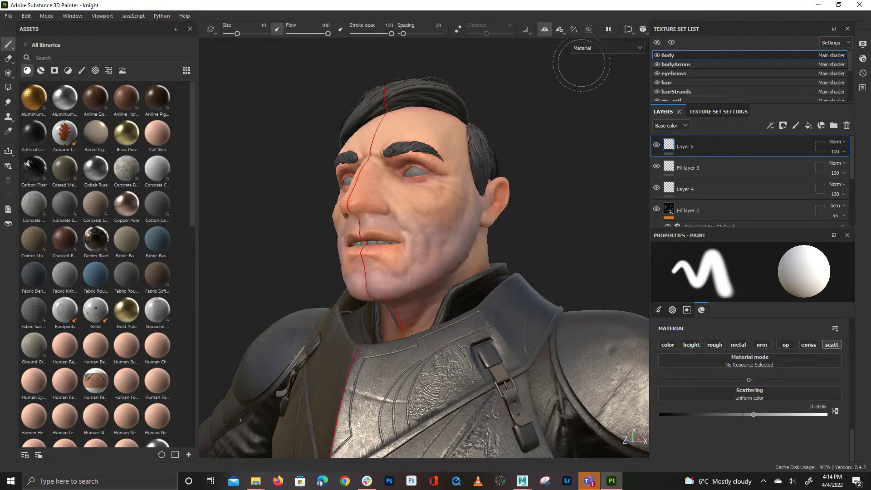
left_click(589, 48)
Set the viewport display mode to Scattering to see the painted cheek and nose patches.
scroll(598, 79, "down", 5)
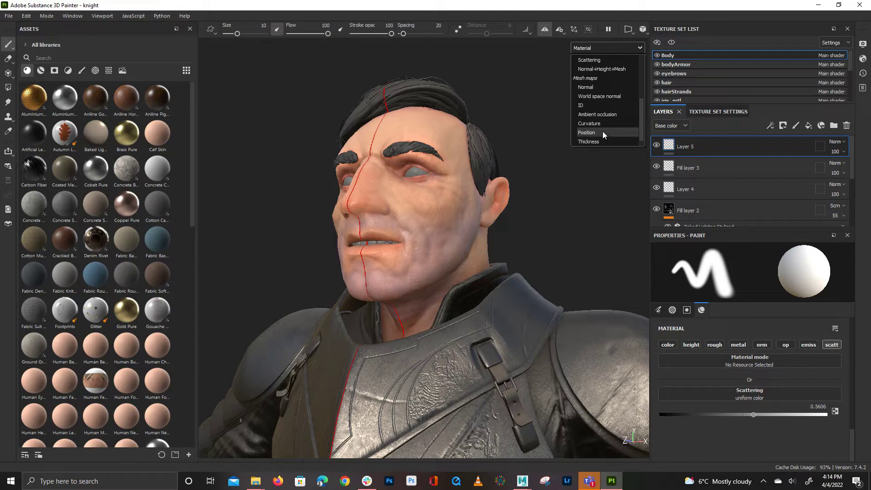
scroll(604, 107, "down", 1)
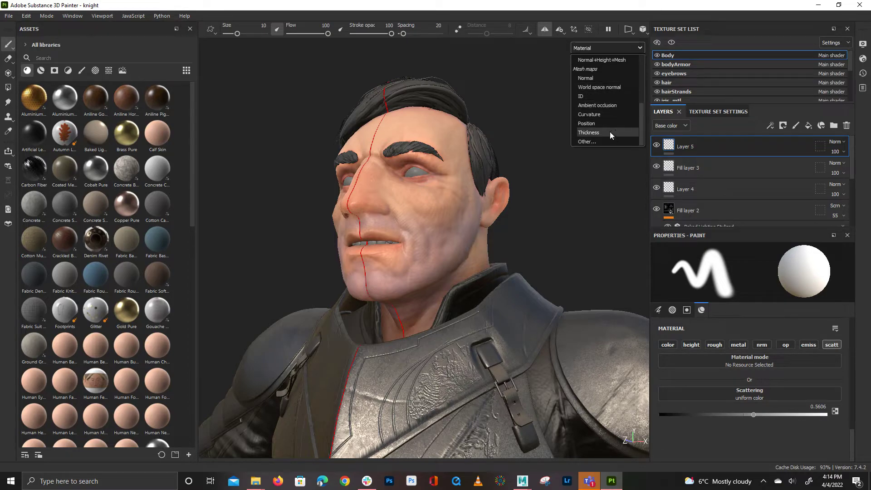
scroll(610, 123, "up", 3)
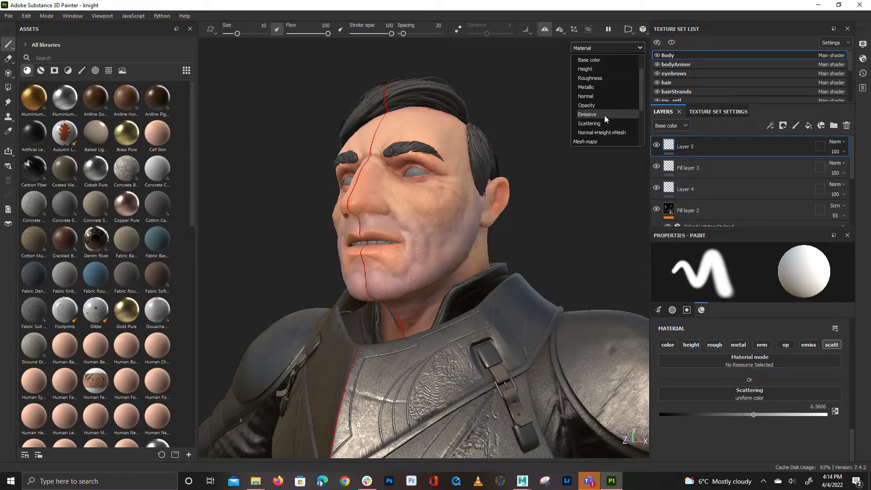
left_click(603, 122)
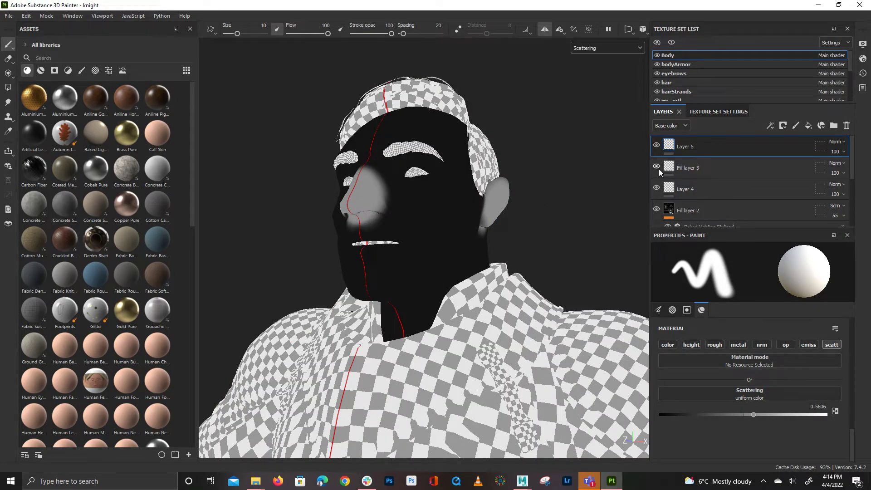
Toggle Layer 5's visibility to compare, then raise Fill layer 3's scattering to 0.2453.
left_click(656, 145)
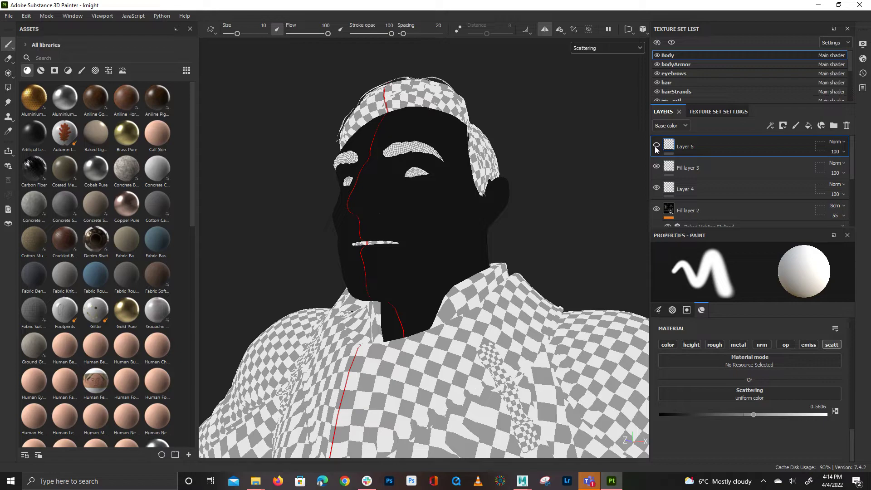
left_click(655, 147)
left_click(691, 167)
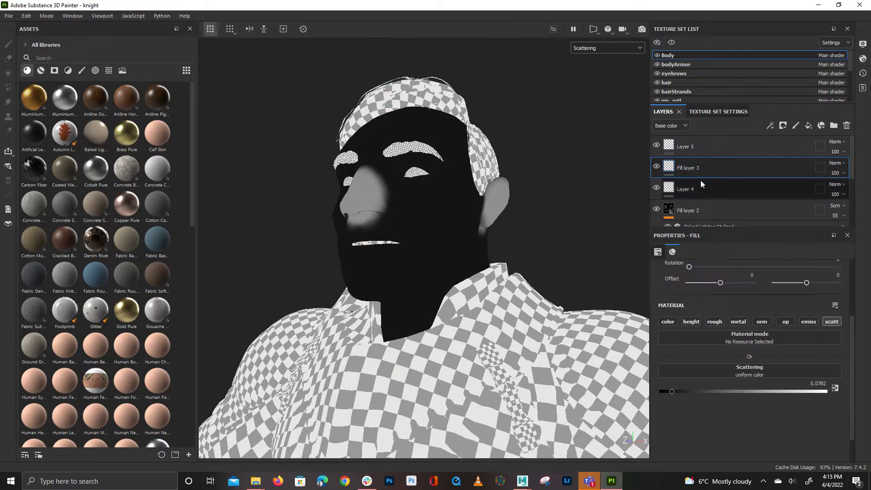
mouse_move(706, 391)
left_mouse_down()
mouse_move(700, 389)
mouse_move(724, 390)
left_mouse_up()
Paint scattering on Layer 5 from nose to eye and chin over cheek, then restore Material view.
left_click(701, 147)
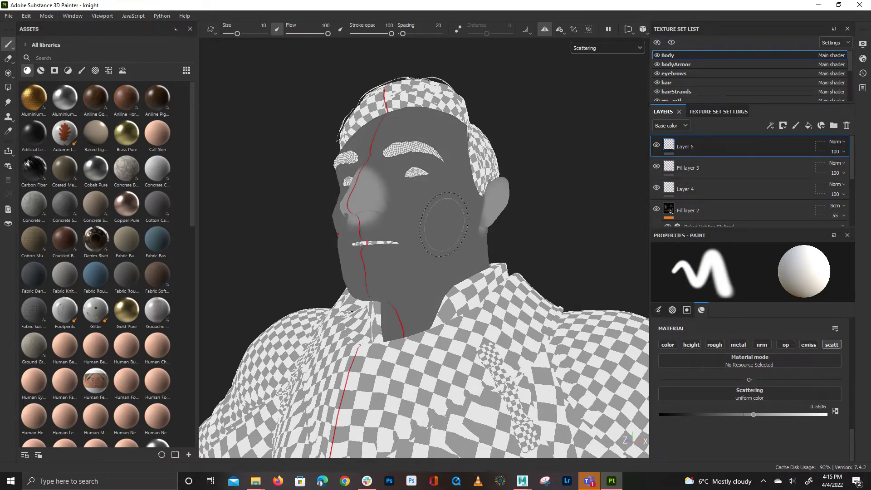
mouse_move(371, 189)
left_mouse_down()
mouse_move(399, 156)
mouse_move(422, 173)
mouse_move(447, 168)
mouse_move(406, 180)
left_mouse_up()
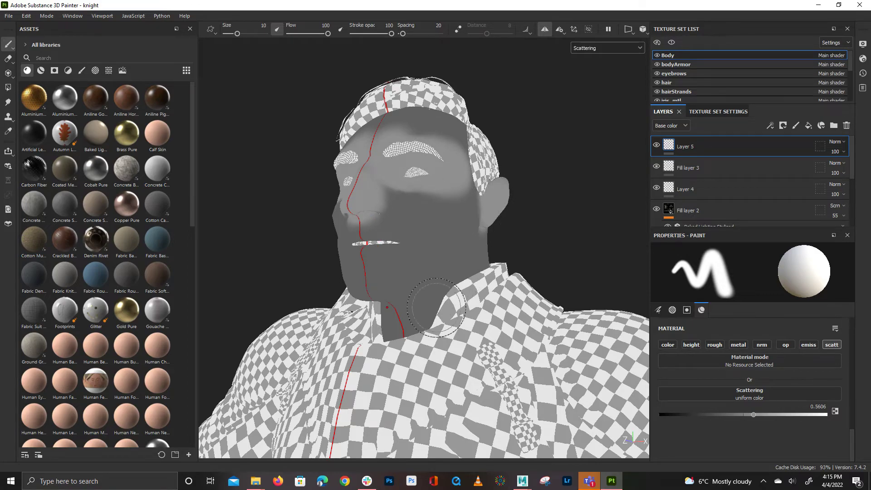
mouse_move(391, 262)
left_mouse_down()
mouse_move(366, 222)
mouse_move(369, 238)
mouse_move(402, 221)
mouse_move(400, 266)
mouse_move(380, 179)
mouse_move(407, 191)
mouse_move(406, 199)
mouse_move(374, 134)
mouse_move(444, 133)
mouse_move(430, 118)
mouse_move(461, 205)
left_mouse_up()
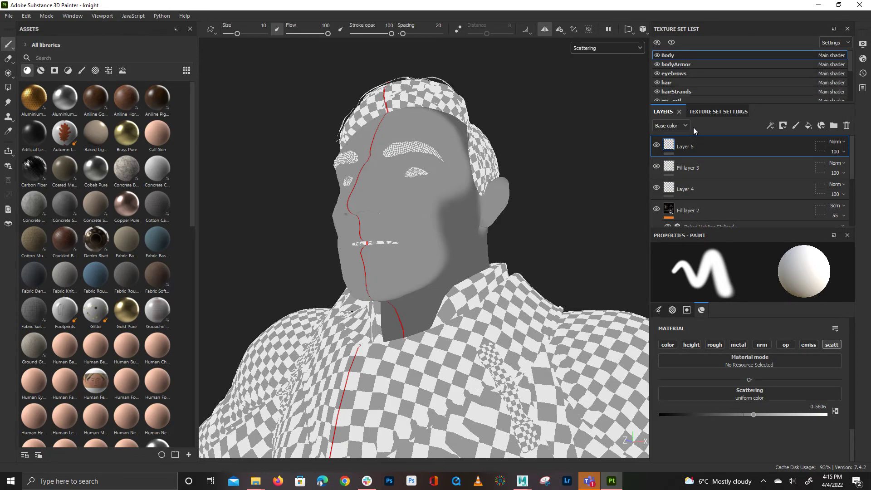
left_click(640, 47)
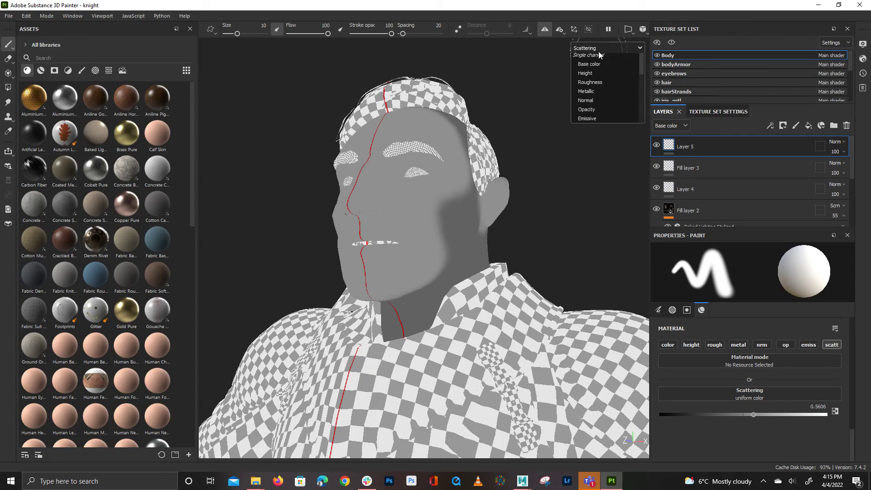
left_click(592, 62)
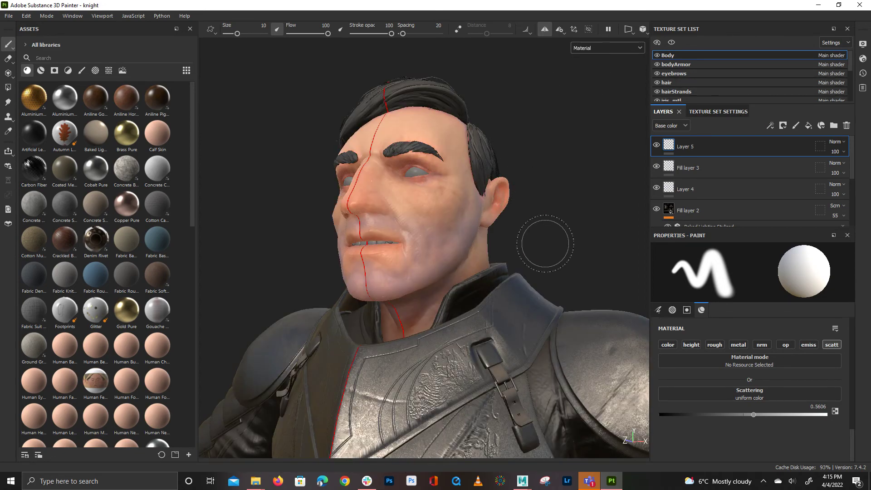